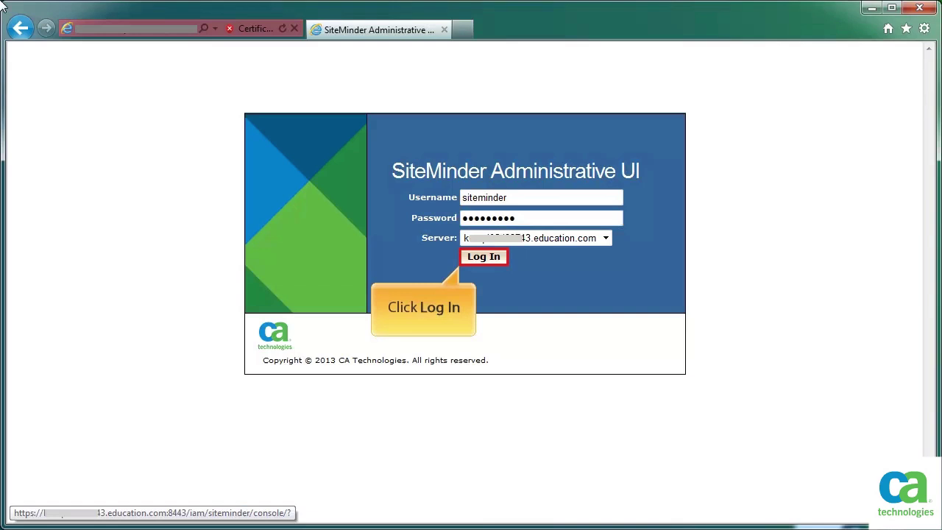
- Log in and open Education_App from Policies > Applications for modification
{"action": "left_click", "coordinate": [488, 259]}
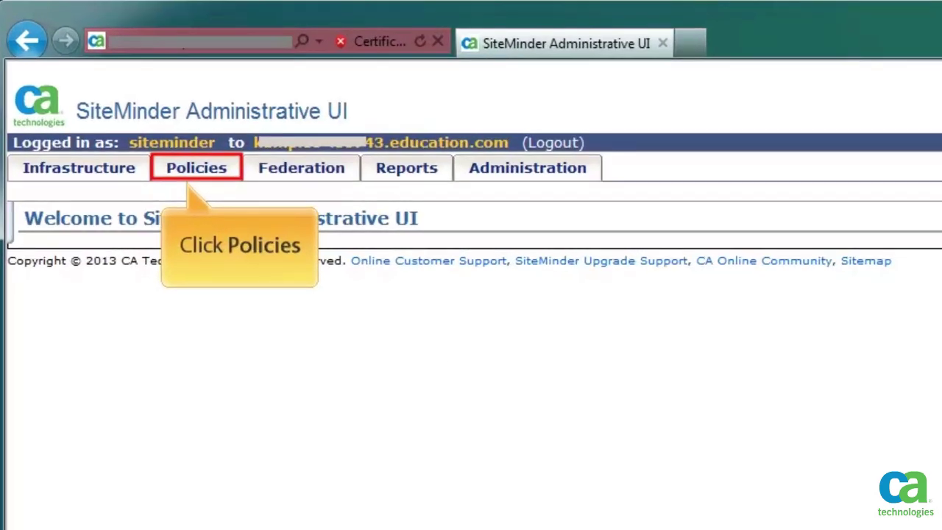
{"action": "left_click", "coordinate": [190, 169]}
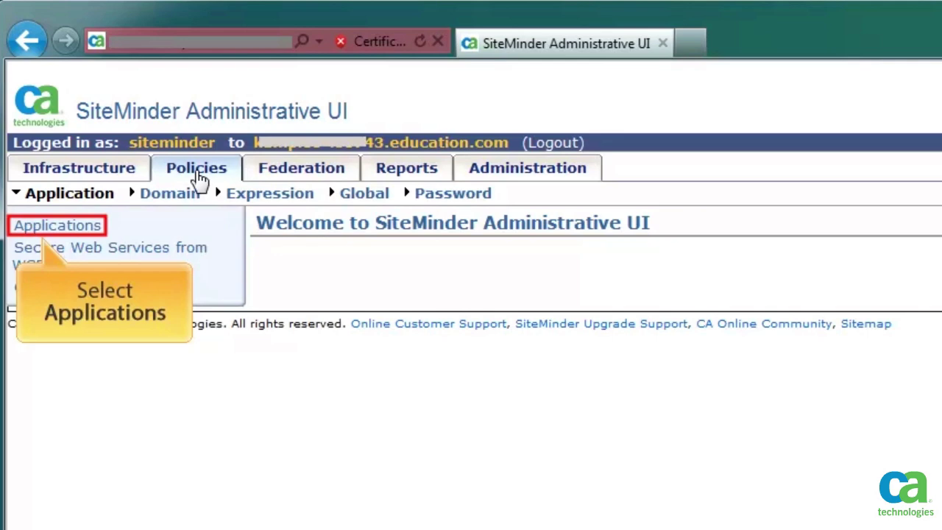
{"action": "left_click", "coordinate": [64, 228]}
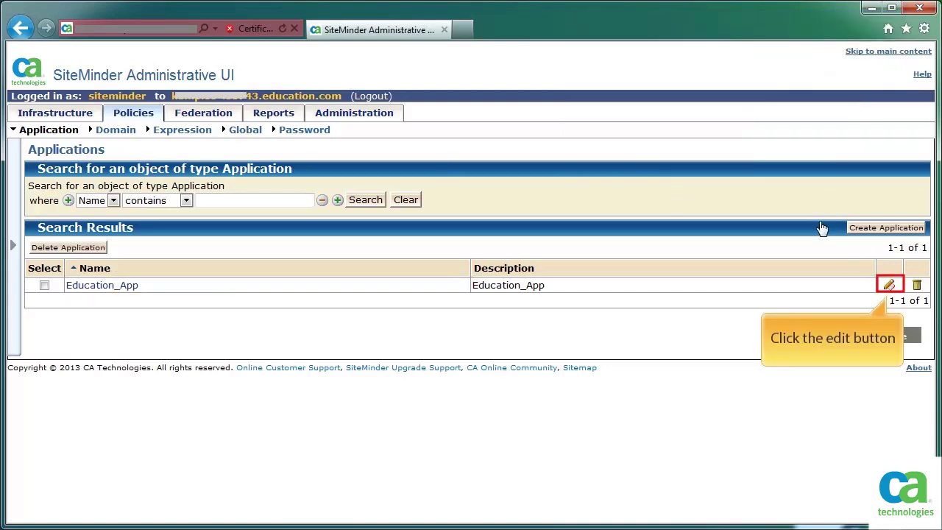
{"action": "left_click", "coordinate": [888, 285]}
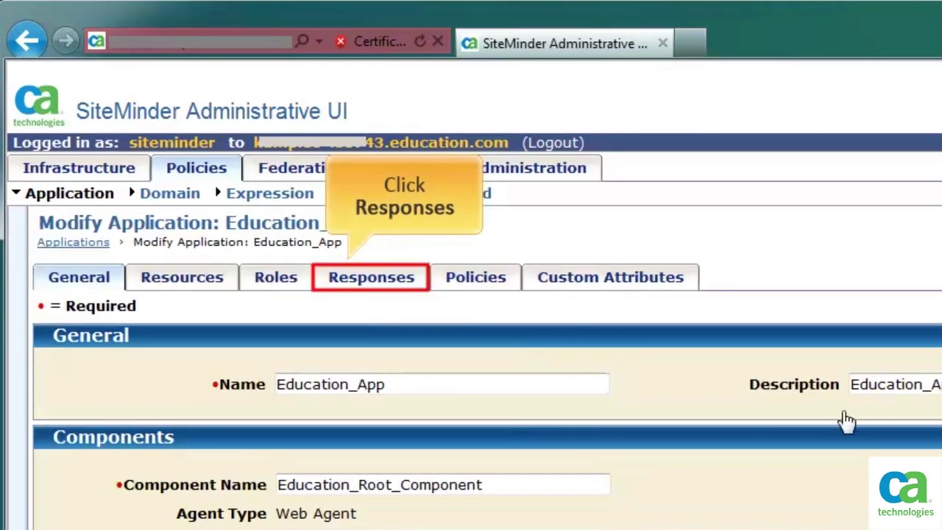
- Start a new Education_App response named 'Agent_Less SSO' and begin adding a response attribute
{"action": "left_click", "coordinate": [342, 265]}
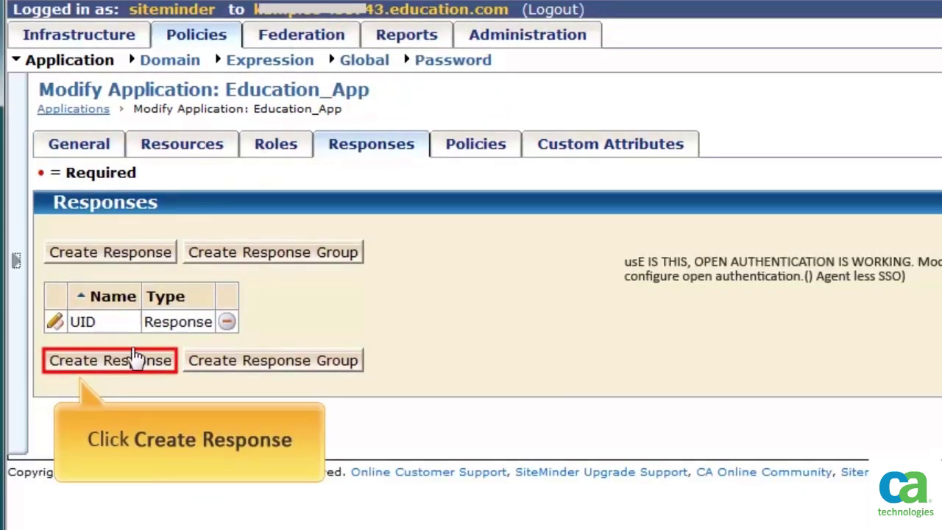
{"action": "left_click", "coordinate": [137, 360]}
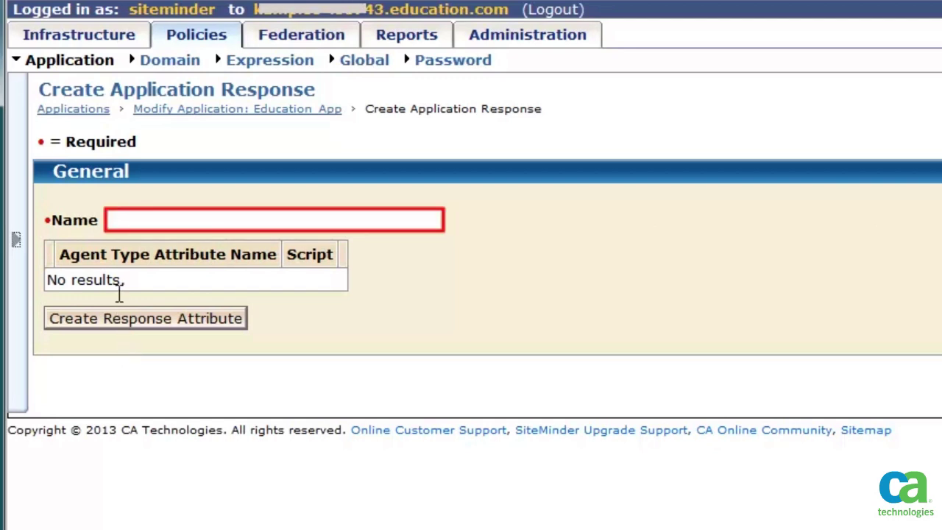
{"action": "left_click", "coordinate": [118, 221]}
{"action": "type", "text": "Agent_Less SSO"}
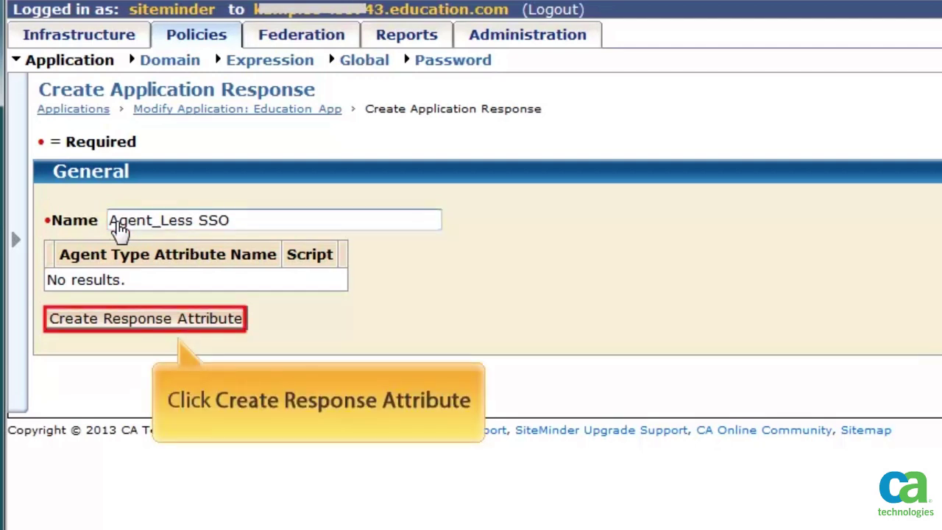
{"action": "left_click", "coordinate": [208, 321]}
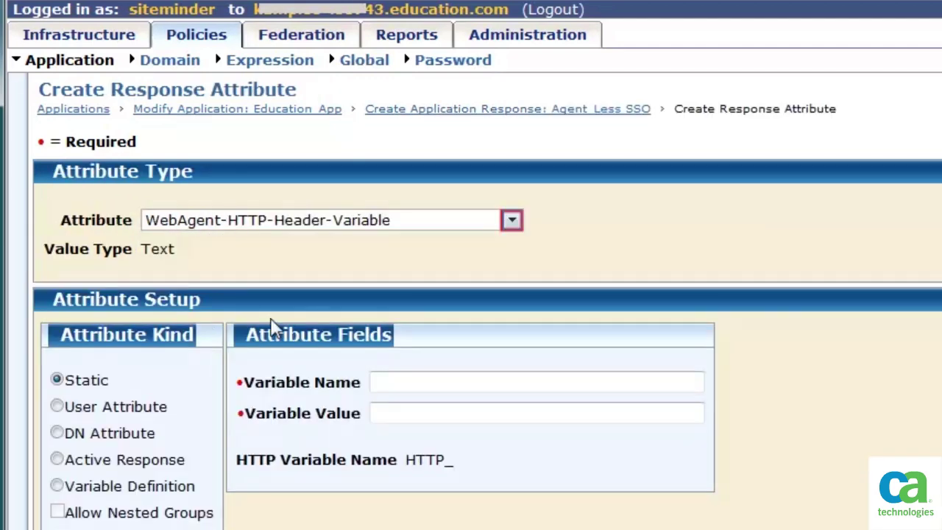
- Make the response attribute a WebAgent-HTTP-Open-Format-Cookie
{"action": "left_click", "coordinate": [513, 225]}
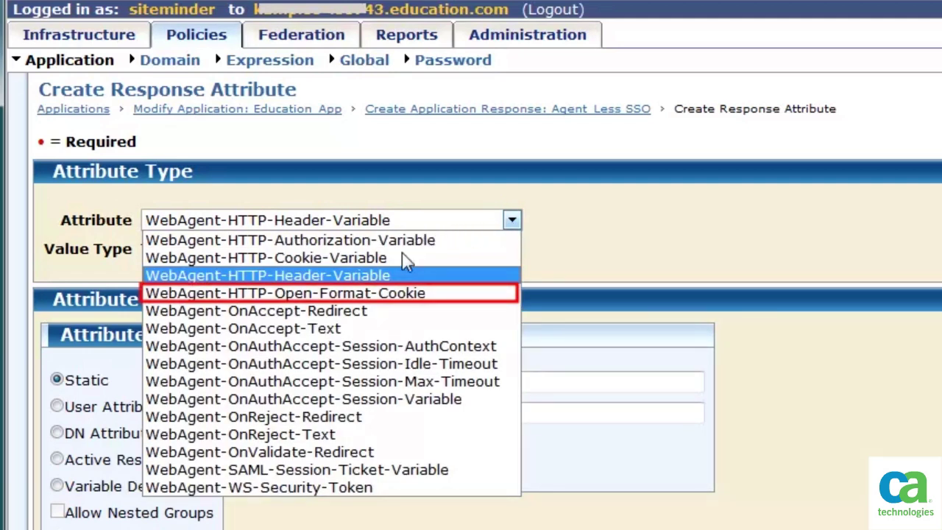
{"action": "left_click", "coordinate": [390, 293]}
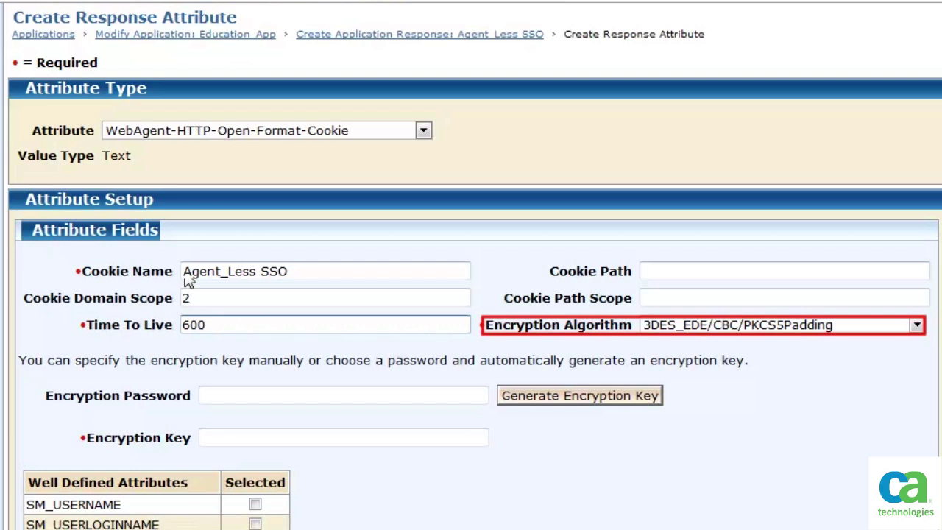
- Encrypt the cookie with AES128/CBC/PKCS5Padding, generating the key from an entered encryption password
{"action": "left_click", "coordinate": [916, 325]}
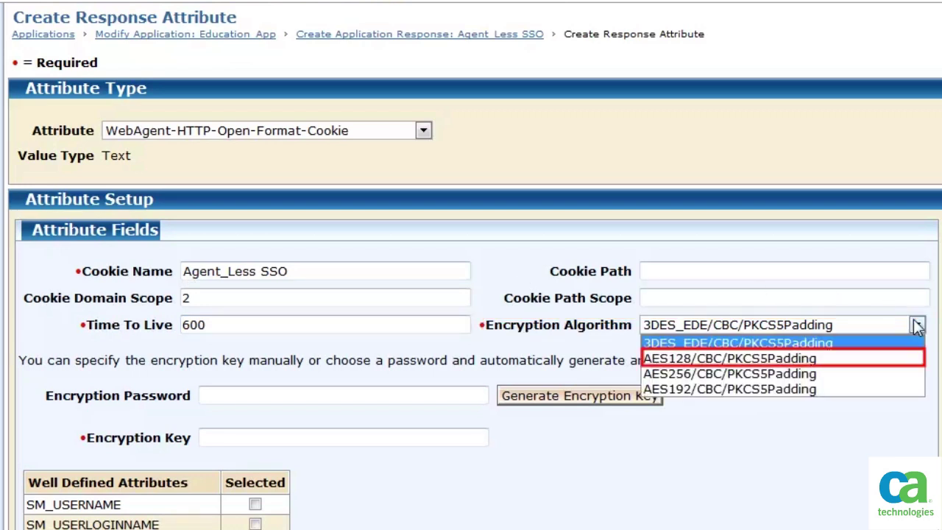
{"action": "left_click", "coordinate": [758, 359]}
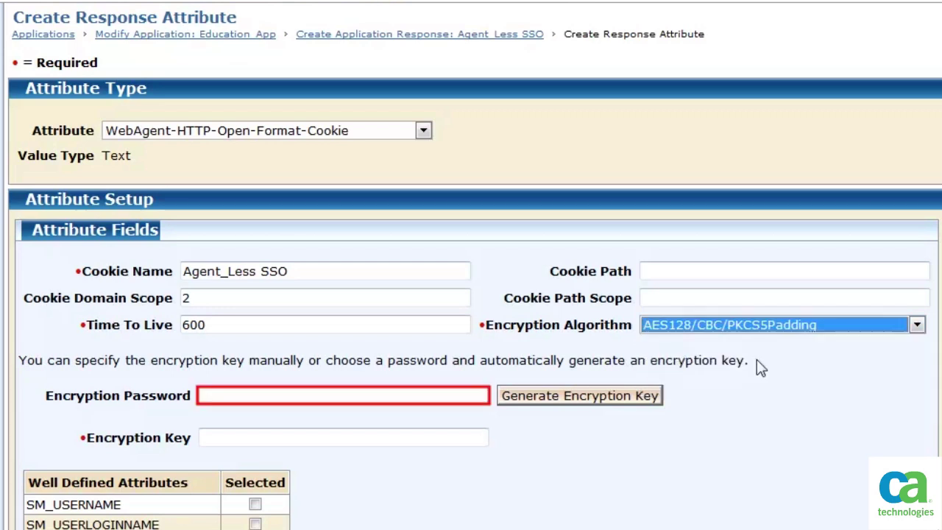
{"action": "left_click", "coordinate": [204, 400]}
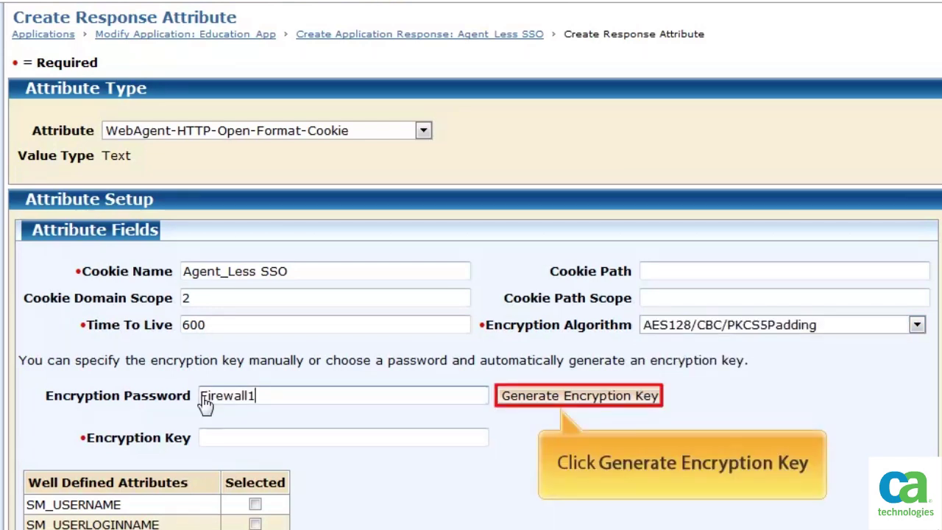
{"action": "left_click", "coordinate": [622, 394]}
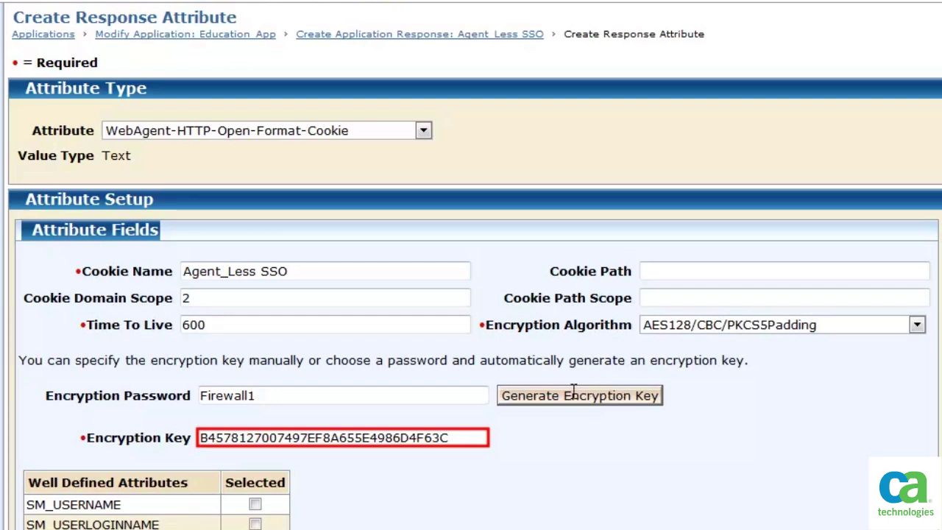
{"action": "double_click", "coordinate": [454, 437]}
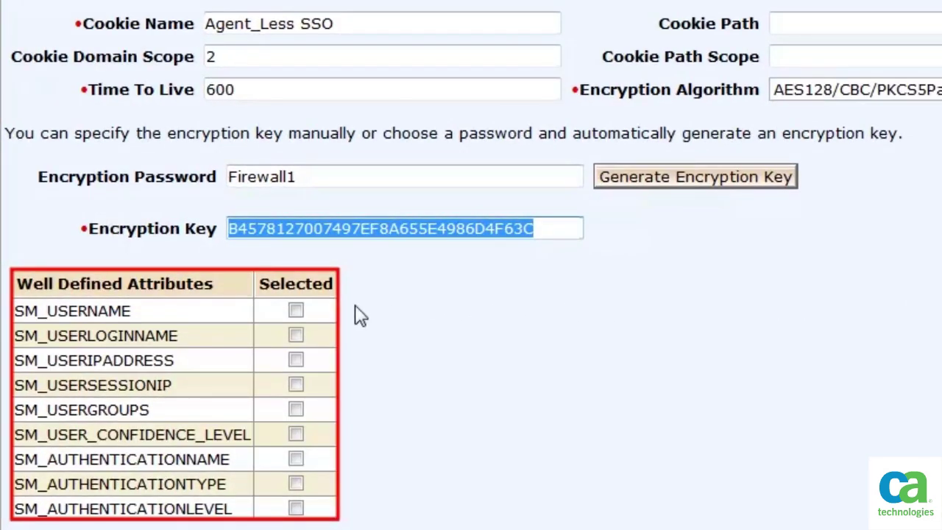
- Include SM_USERNAME in the cookie and add uid;dn as optional user attributes
{"action": "left_click", "coordinate": [296, 311]}
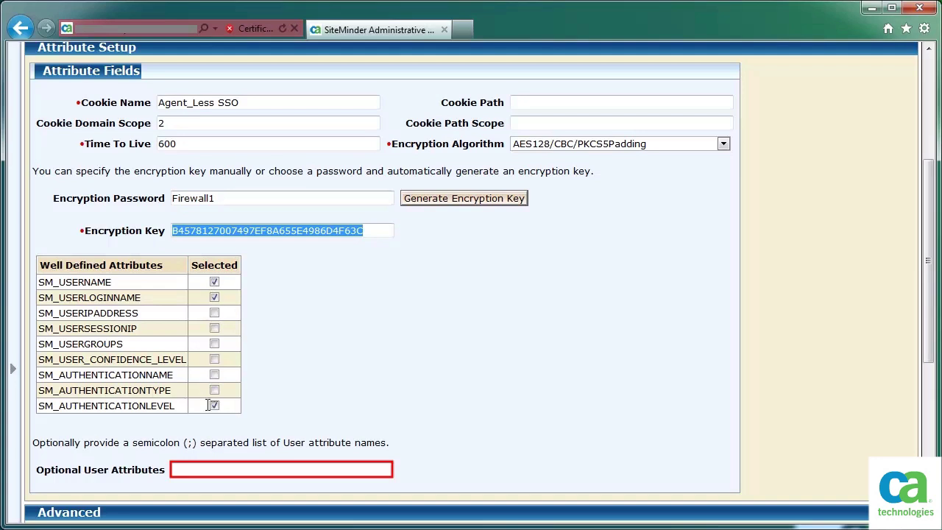
{"action": "left_click", "coordinate": [206, 471]}
{"action": "type", "text": "uid;dn"}
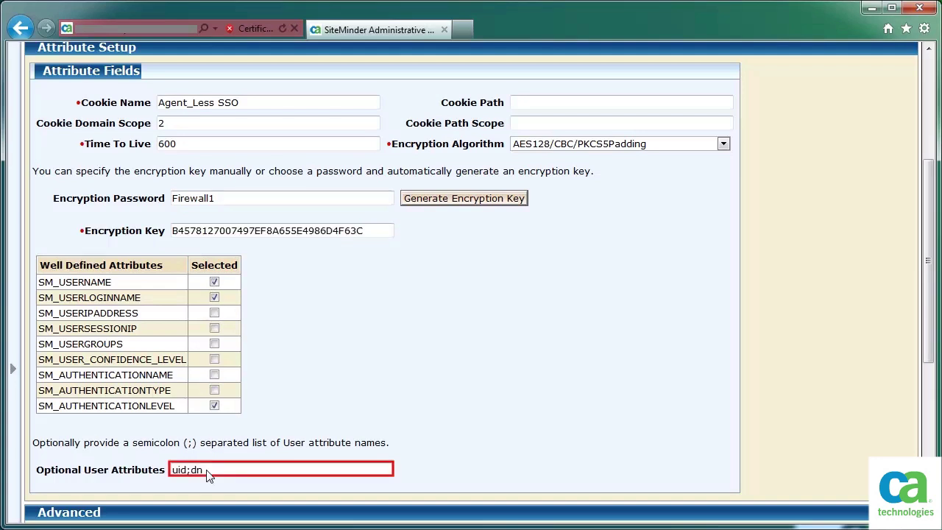
{"action": "left_click", "coordinate": [930, 315]}
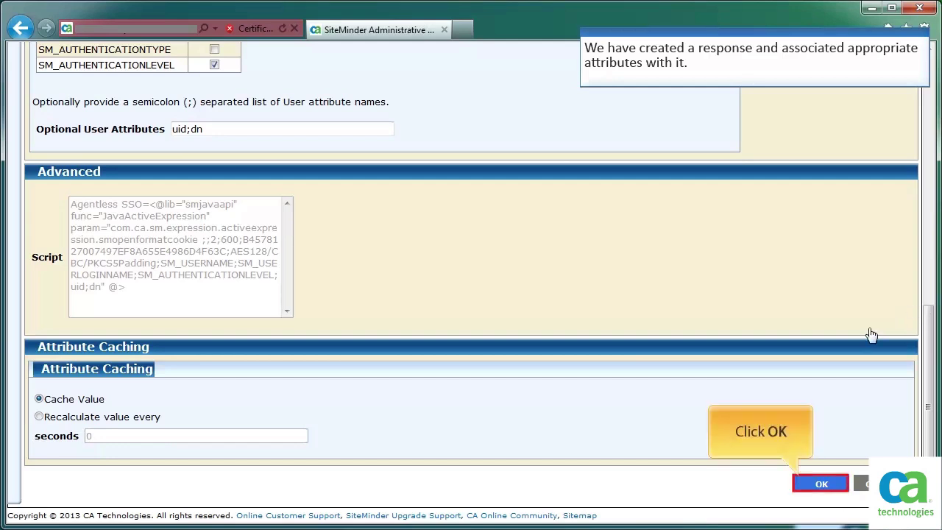
- Save the response and attach Agent_Less SSO to the OnAccessAccept and OnAuthAccept policies
{"action": "left_click", "coordinate": [823, 486]}
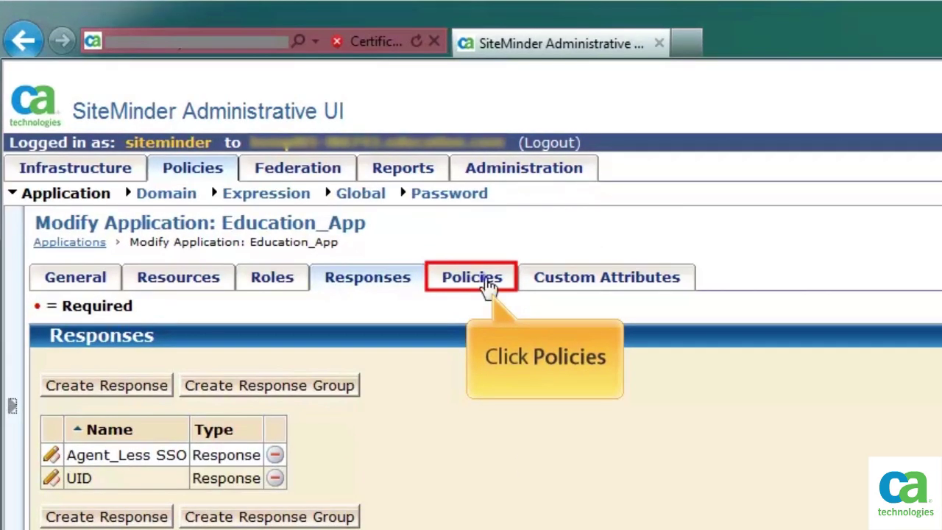
{"action": "left_click", "coordinate": [489, 287]}
{"action": "scroll", "coordinate": [810, 290], "scroll_direction": "down", "scroll_amount": 3}
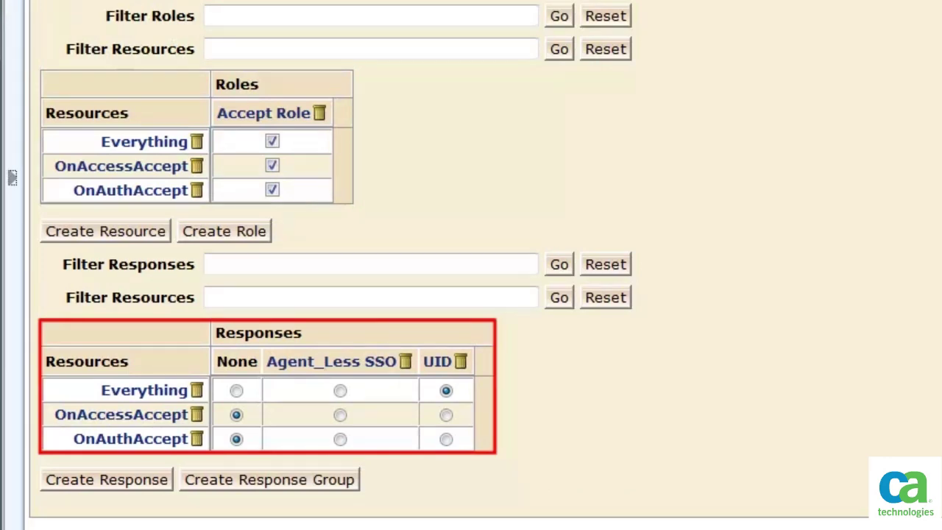
{"action": "left_click", "coordinate": [340, 416]}
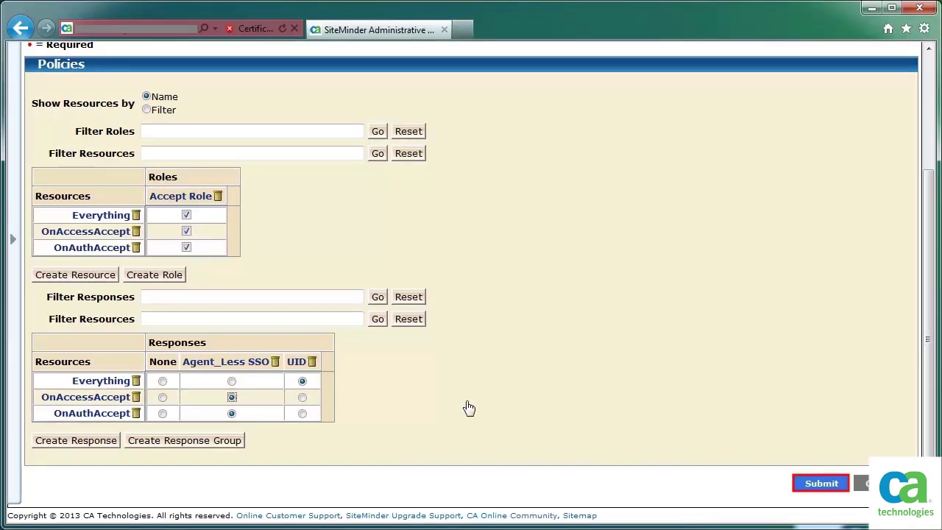
{"action": "left_click", "coordinate": [823, 484]}
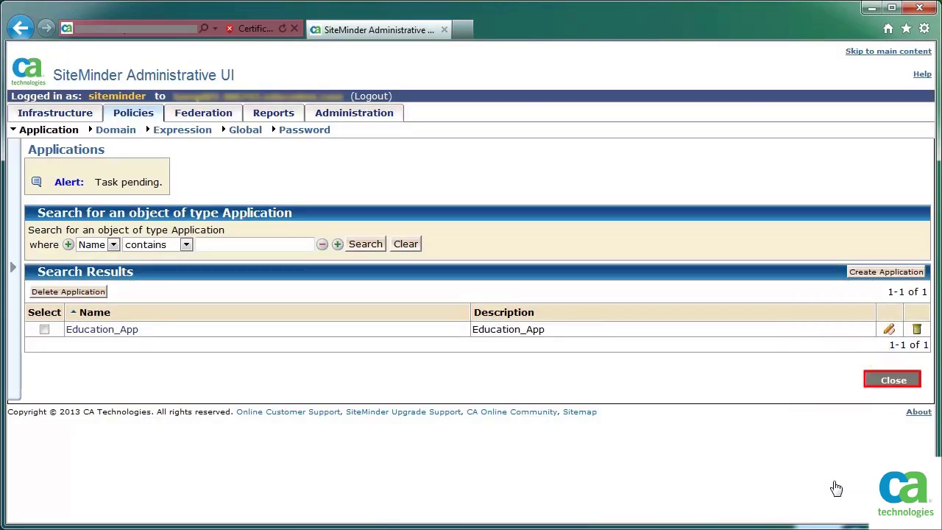
{"action": "left_click", "coordinate": [891, 380]}
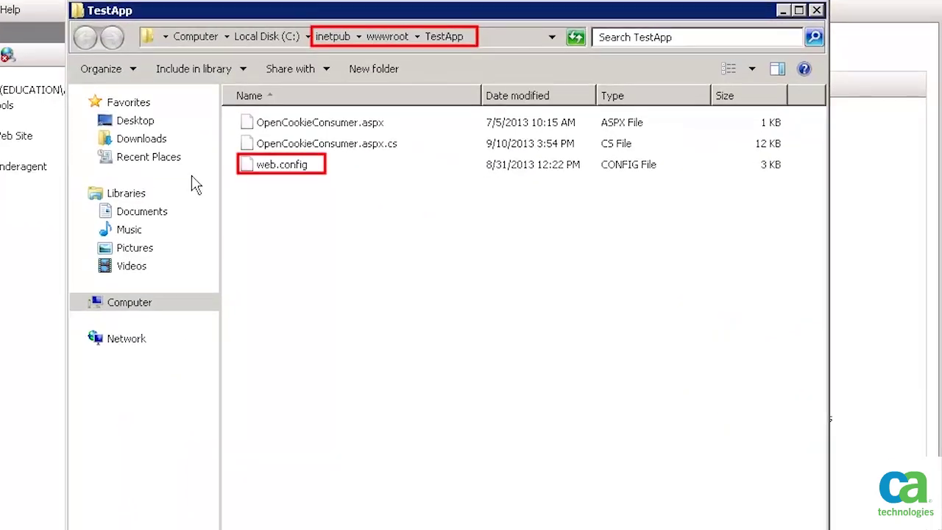
- Open TestApp's web.config in Notepad++ from Windows Explorer
{"action": "right_click", "coordinate": [310, 171]}
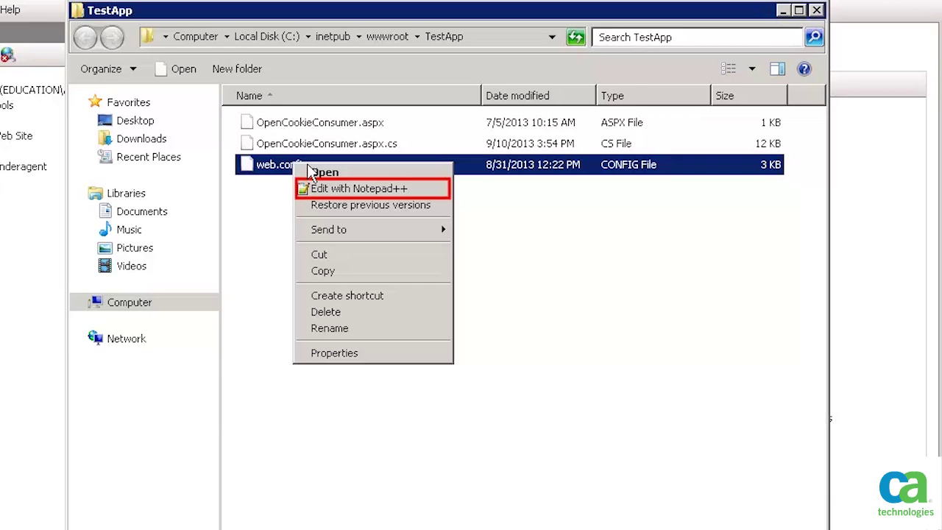
{"action": "left_click", "coordinate": [328, 189]}
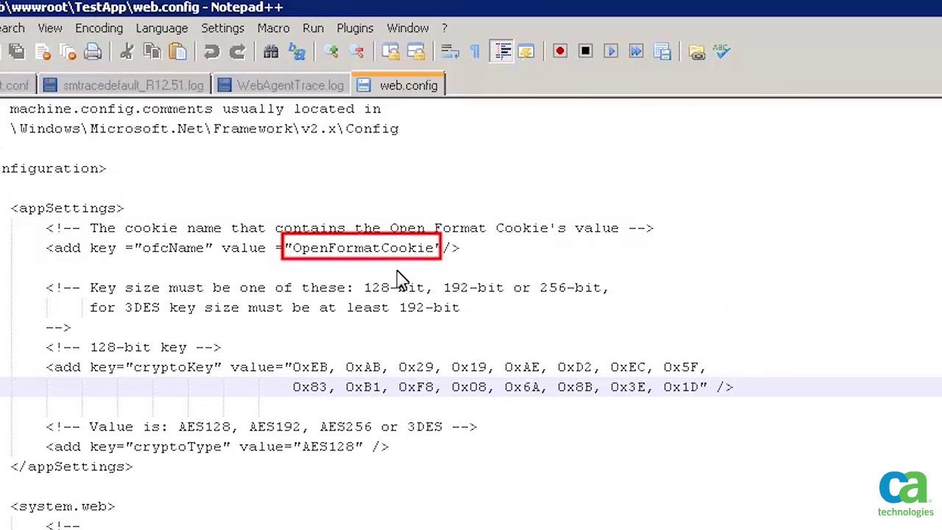
- Set ofcName to Agentless_SSO, confirm cryptoType AES128, and save web.config
{"action": "double_click", "coordinate": [398, 248]}
{"action": "type", "text": "Agentless_SSO"}
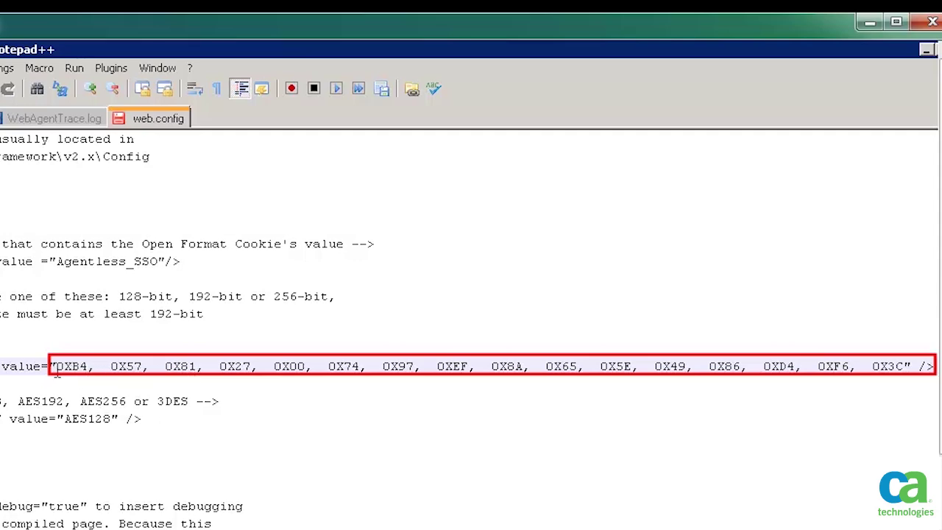
{"action": "left_click_drag", "start_coordinate": [111, 419], "coordinate": [65, 419]}
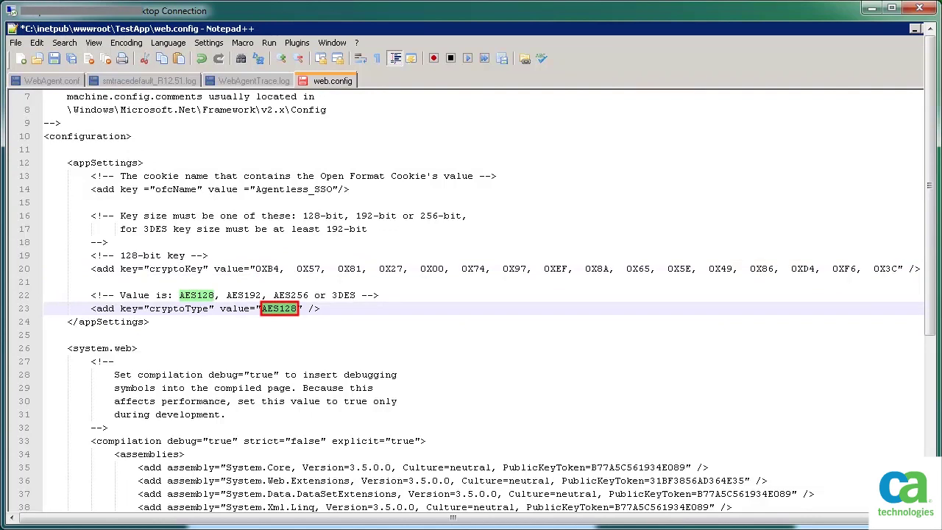
{"action": "left_click", "coordinate": [16, 44]}
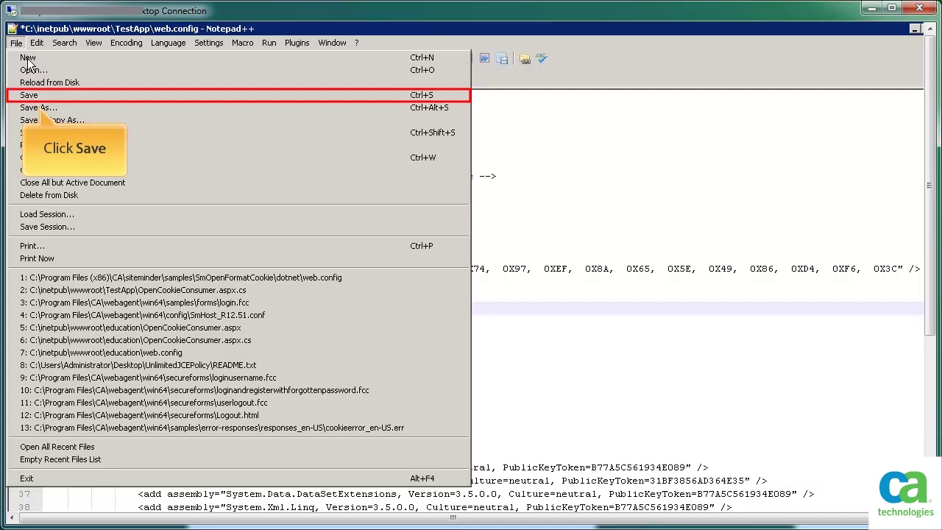
{"action": "left_click", "coordinate": [33, 94]}
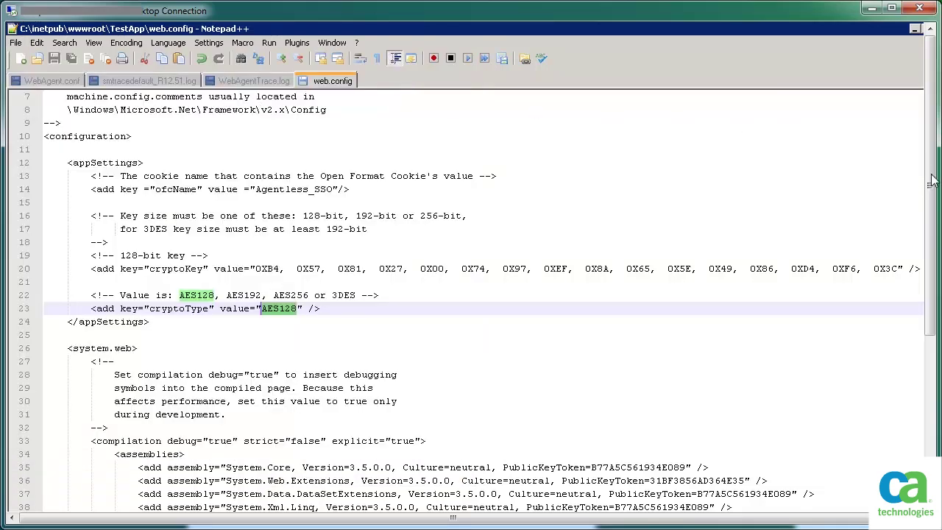
{"action": "left_click", "coordinate": [931, 179]}
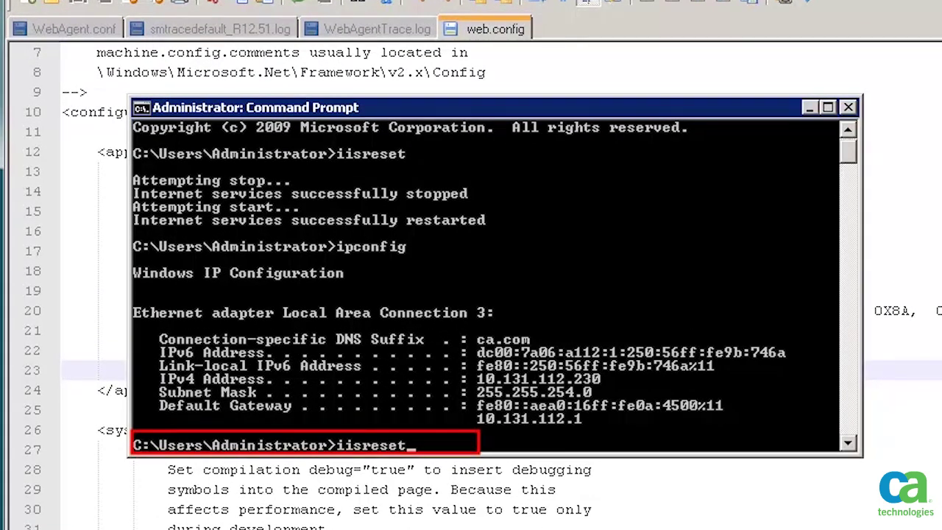
- Restart IIS with iisreset, then close the command prompt and remote desktop windows
{"action": "key", "text": "Return"}
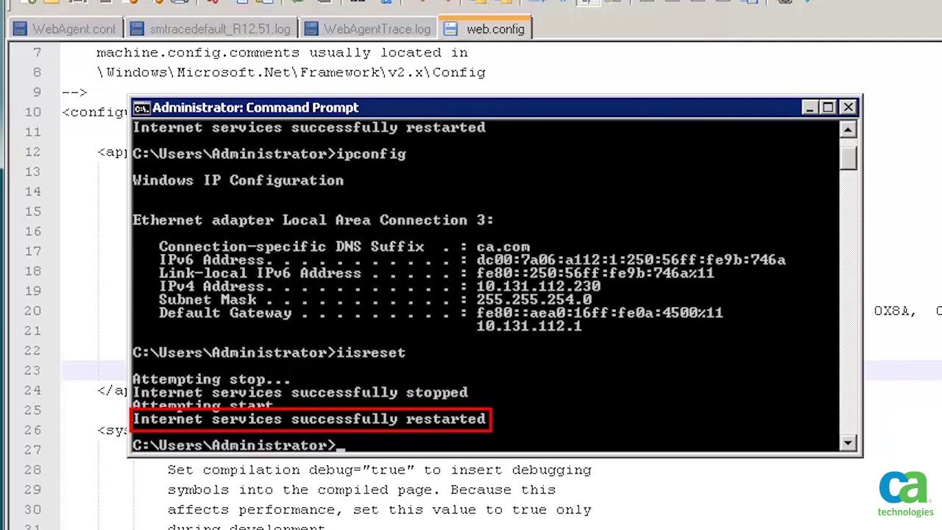
{"action": "left_click", "coordinate": [848, 107]}
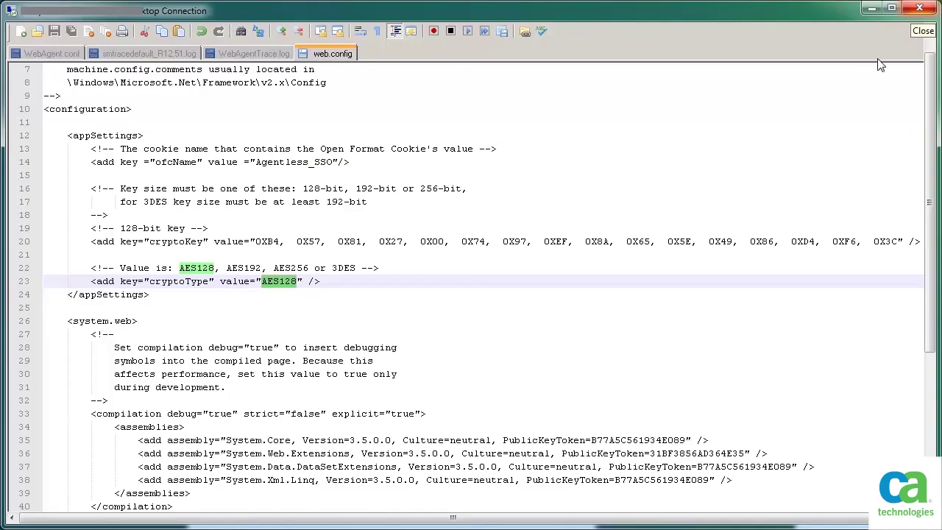
{"action": "left_click", "coordinate": [919, 9]}
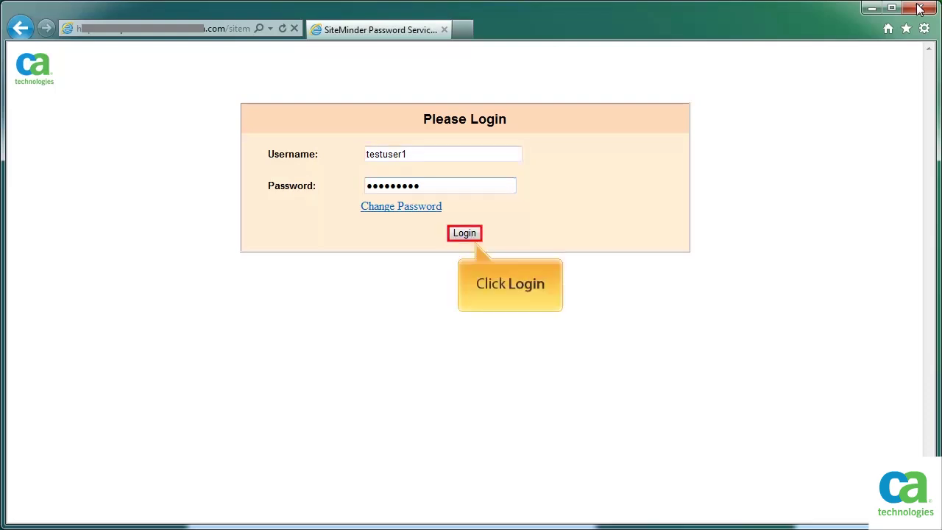
- Log in as the test user and view the decrypted Agentless_SSO cookie on the .NET consumer page
{"action": "left_click", "coordinate": [463, 234]}
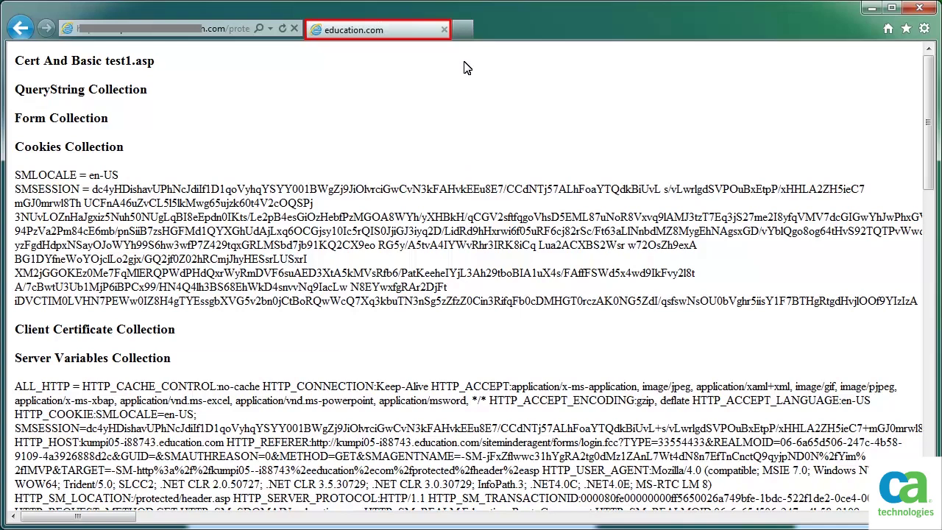
{"action": "left_click", "coordinate": [478, 23]}
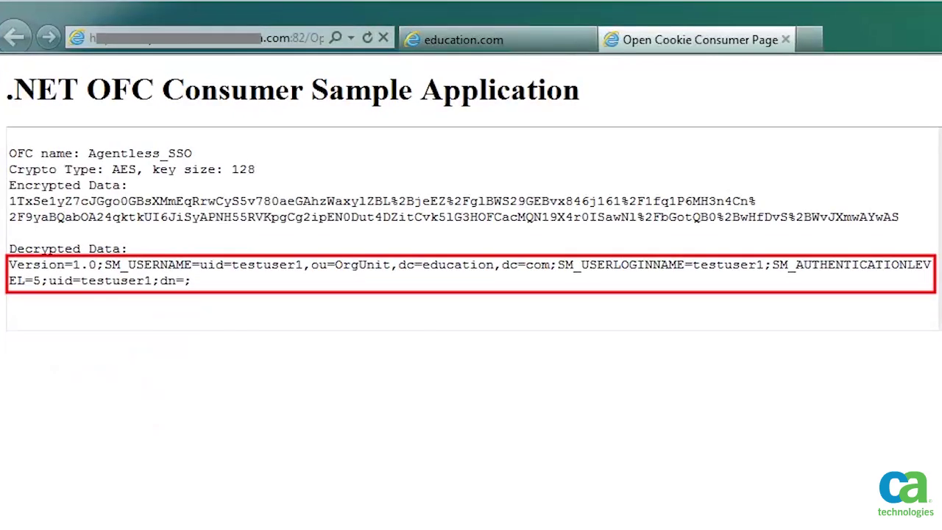